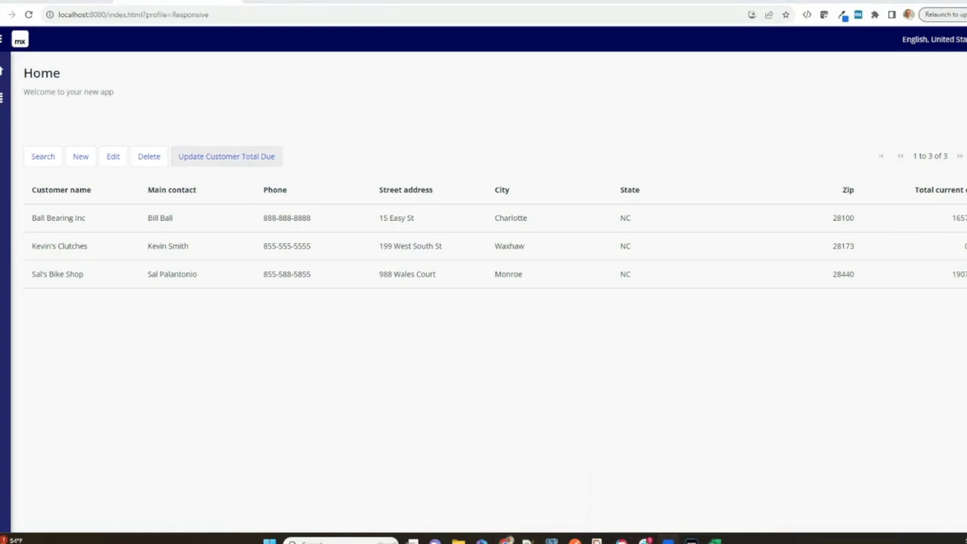
Step: Open the ACT_UpdateCustomerValues microflow behind the Update Customer Total Due button and add a breakpoint to the invoice retrieve activity
right_click(403, 224)
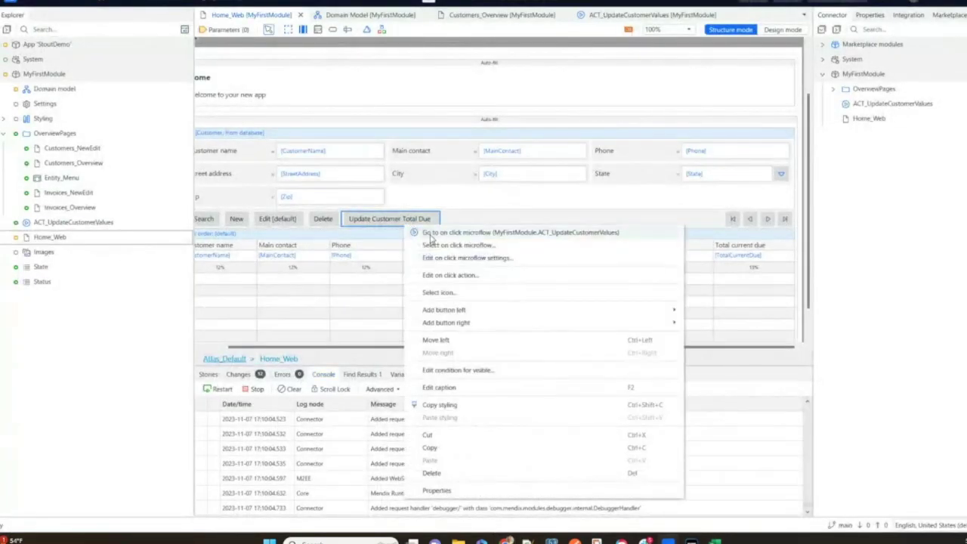
click(414, 232)
right_click(499, 247)
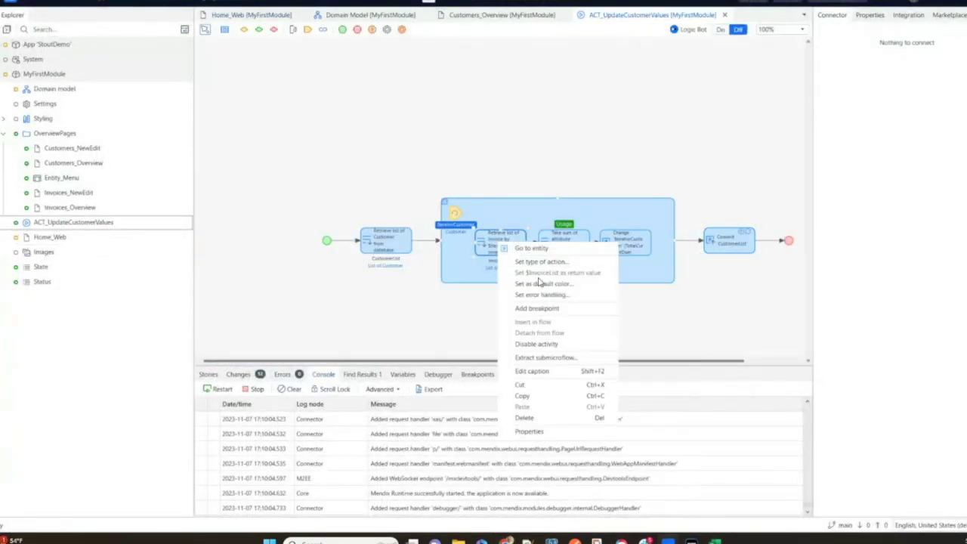
click(538, 309)
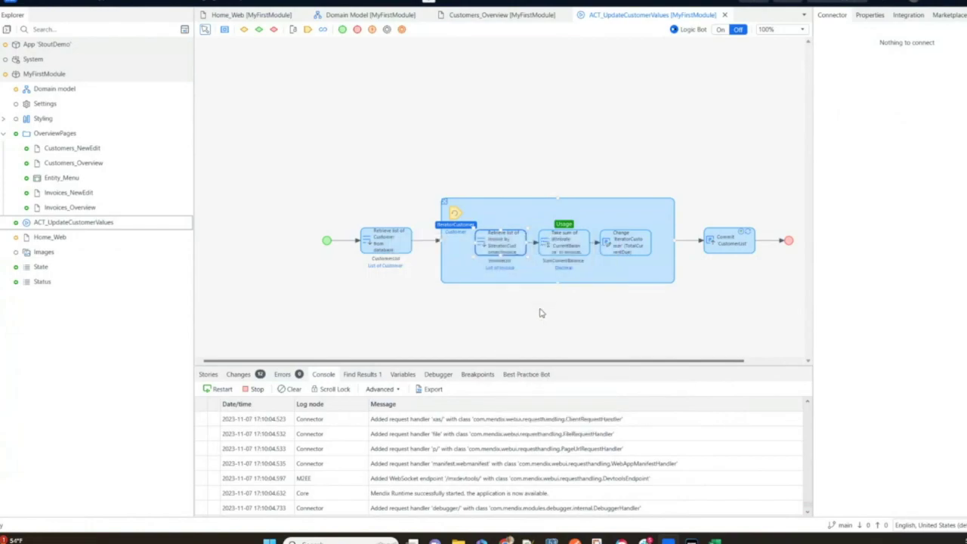
Step: Switch to the running app in the browser, run Update Customer Total Due, and step over two microflow activities in the debugger
mouse_move(506, 541)
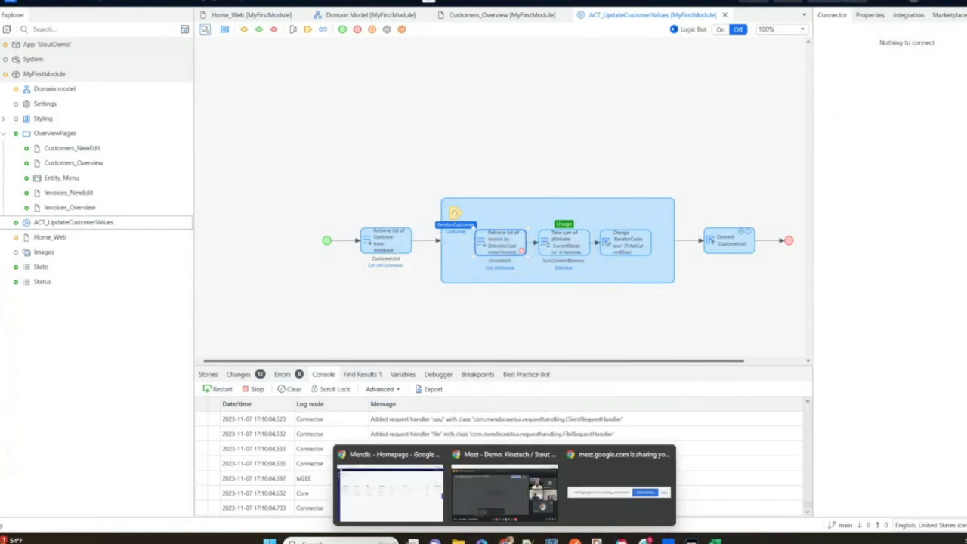
click(389, 491)
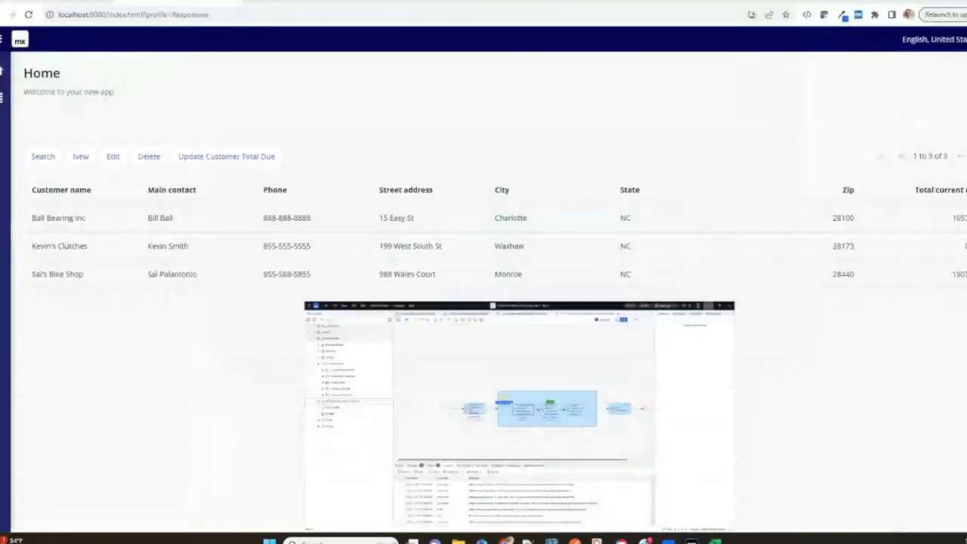
click(227, 156)
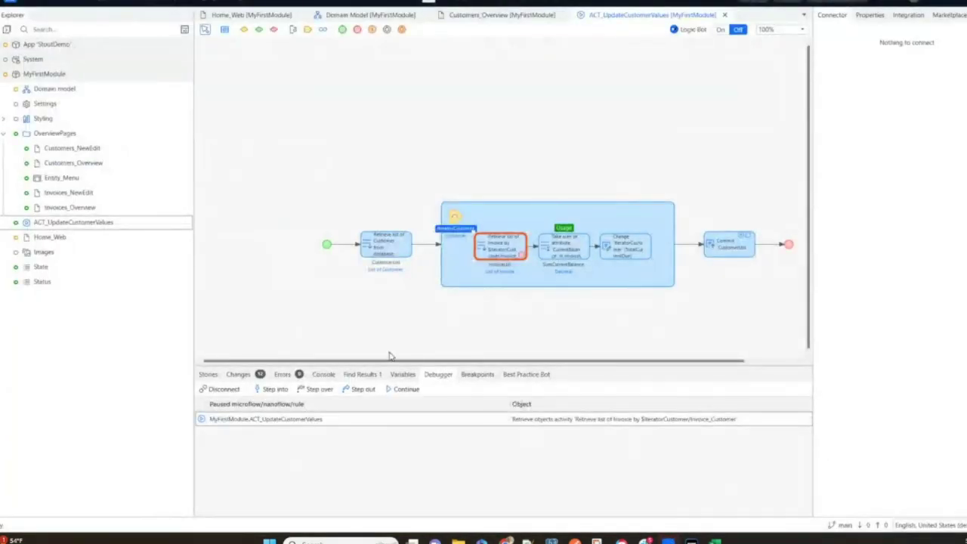
click(316, 390)
click(316, 392)
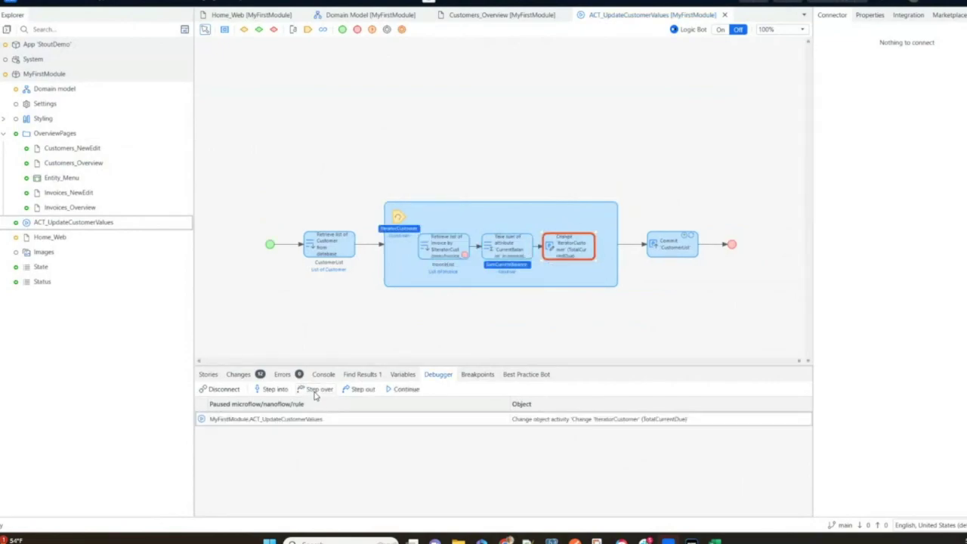
Step: Inspect the paused microflow's variables, examining the InvoiceList entries and SumCurrentBalance
click(403, 374)
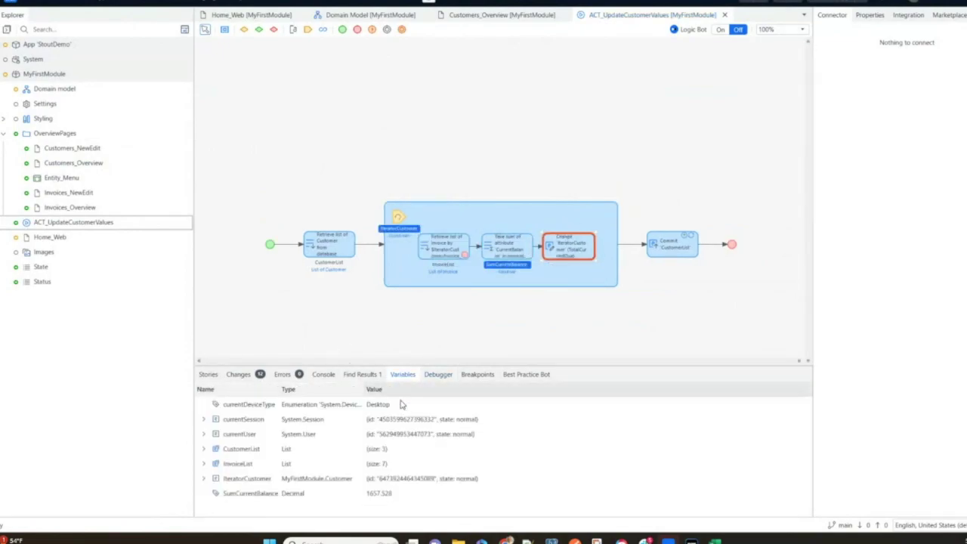
double_click(327, 469)
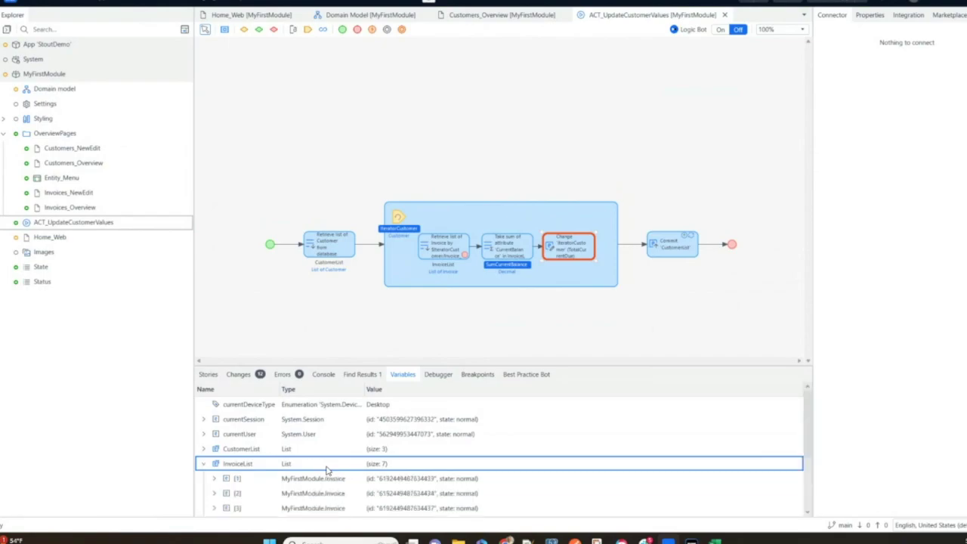
double_click(327, 469)
click(350, 497)
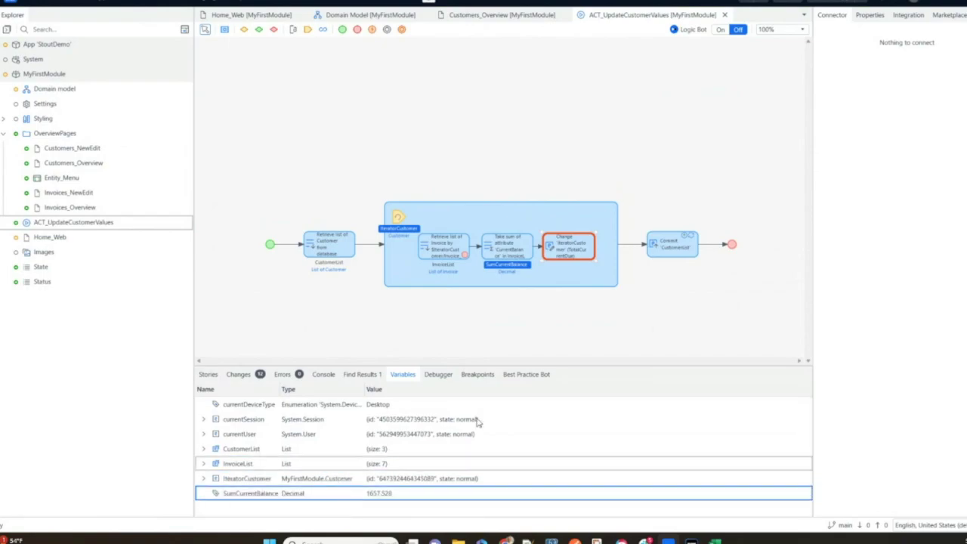
Step: Open the breakpoint condition of the invoice retrieve activity and try an expression starting with [$IteratorCustomer/
right_click(445, 249)
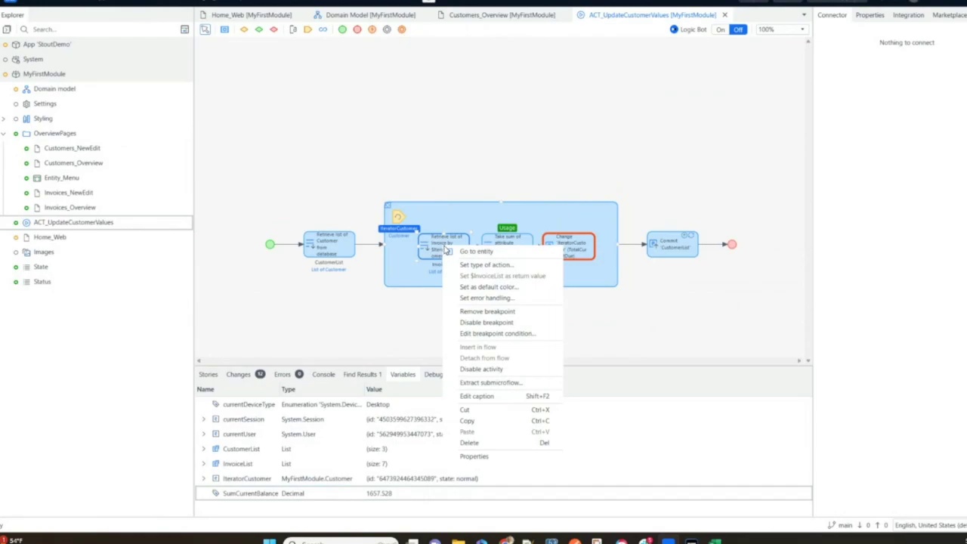
click(498, 334)
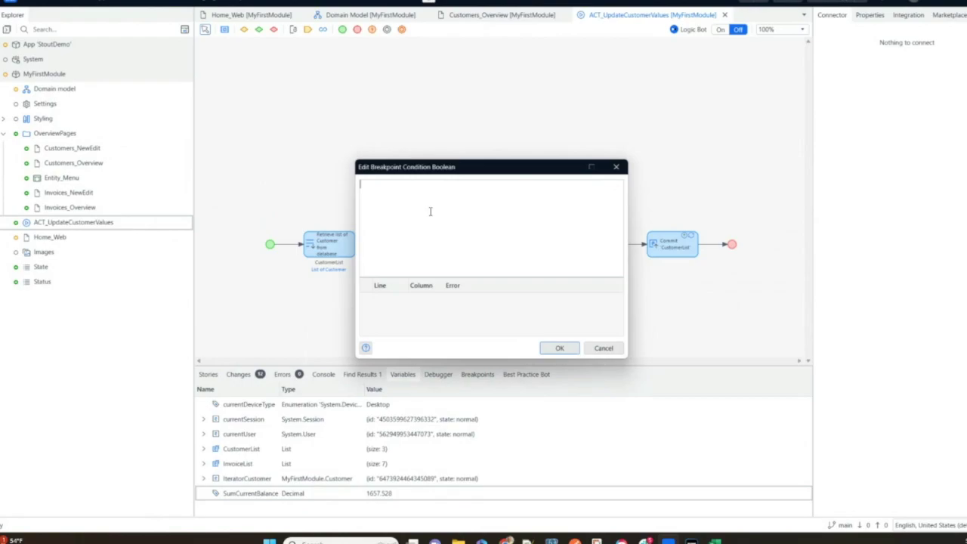
key(ctrl+space)
key(Return)
text(/)
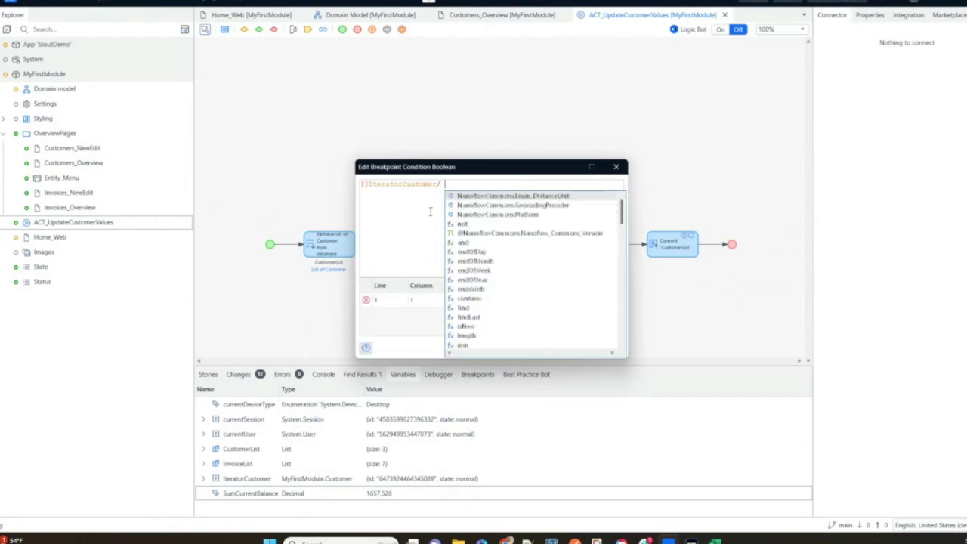
key(BackSpace)
key(BackSpace)
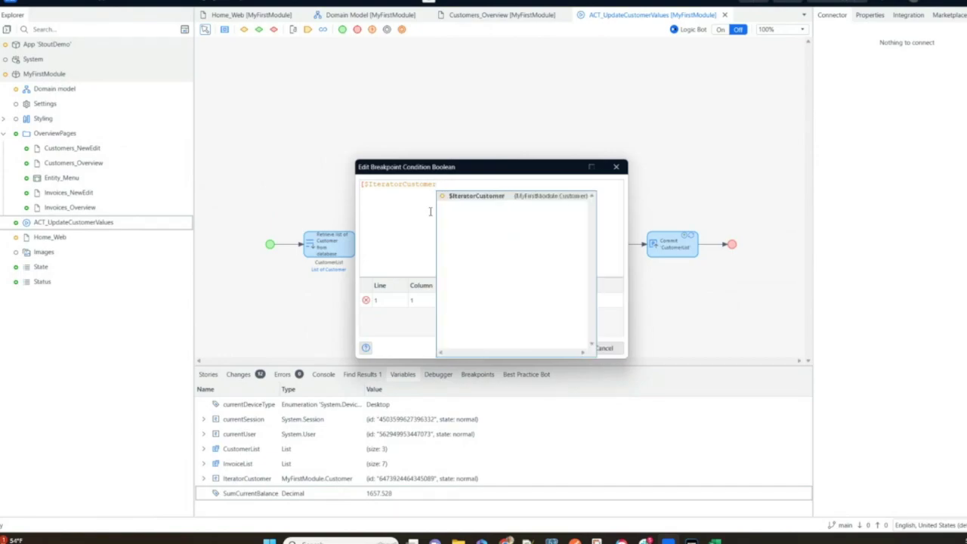
key(BackSpace)
key(BackSpace)
key(BackSpace)
key(BackSpace)
key(BackSpace)
key(BackSpace)
key(BackSpace)
key(BackSpace)
key(BackSpace)
key(BackSpace)
key(BackSpace)
key(BackSpace)
key(BackSpace)
key(BackSpace)
key(BackSpace)
key(BackSpace)
key(BackSpace)
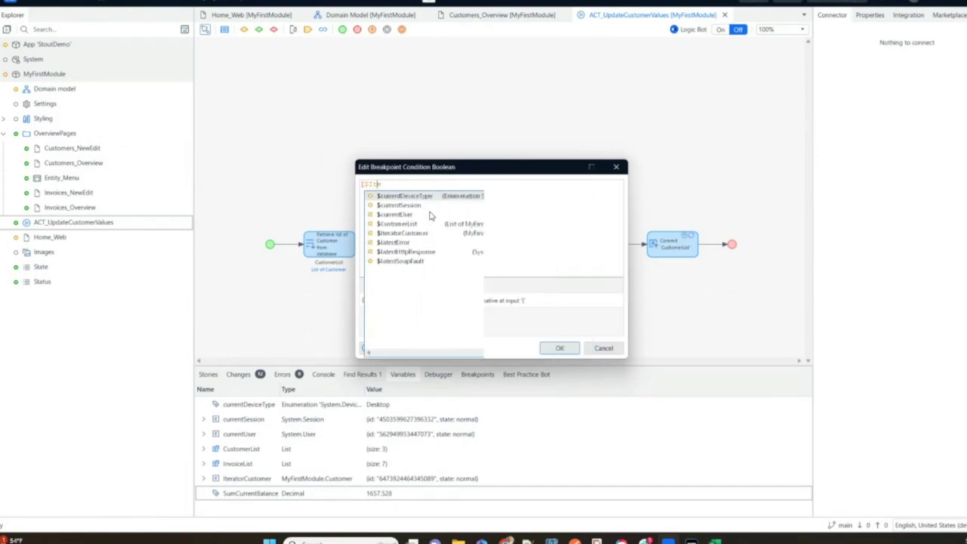
text($I)
key(Return)
text(/)
key(Down)
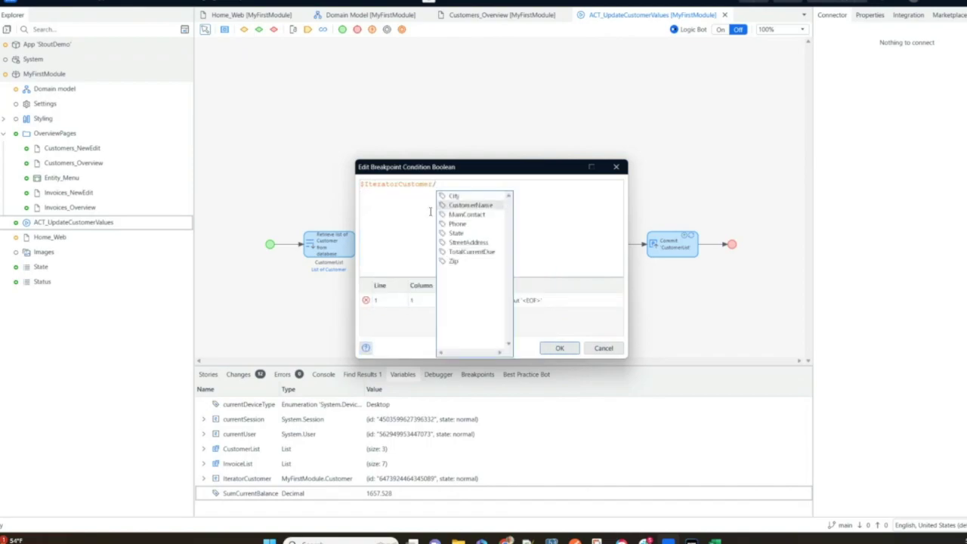
key(Return)
text(= 'Kevin )
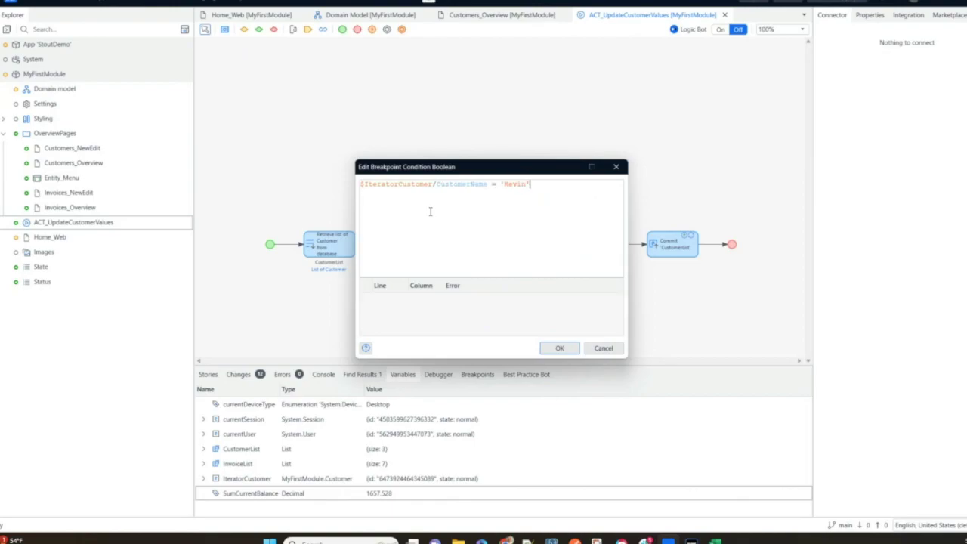
text( Club')
drag(478, 169, 303, 264)
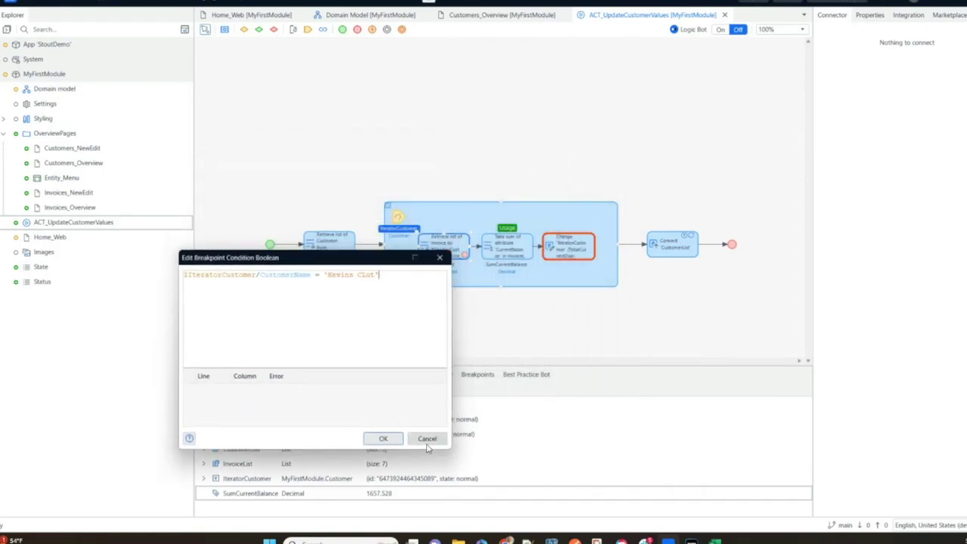
Step: Clear the whole breakpoint condition expression and accept the empty condition
drag(398, 284, 158, 274)
key(BackSpace)
click(383, 438)
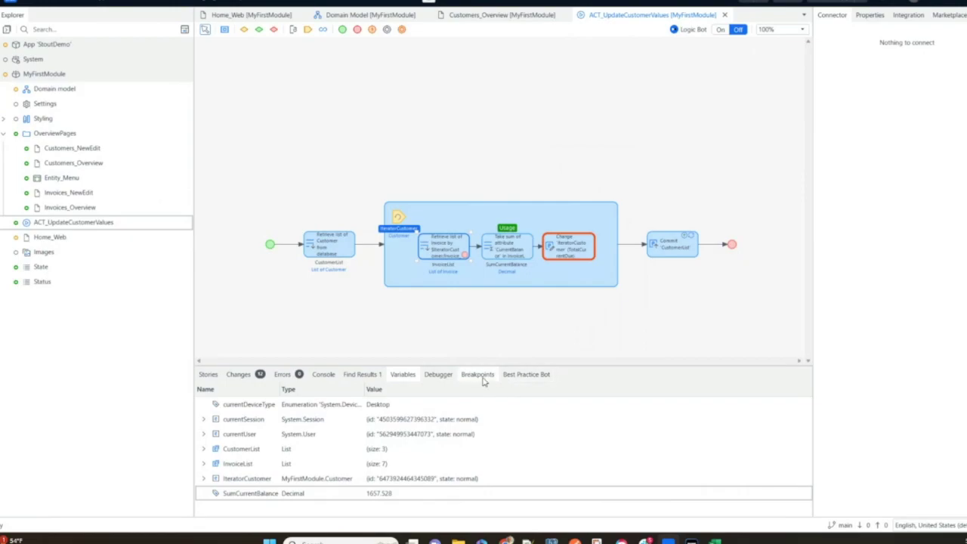
Step: Disconnect the debugger and view the connection settings for an app in the Mendix Cloud or on a remote server, then cancel
click(441, 376)
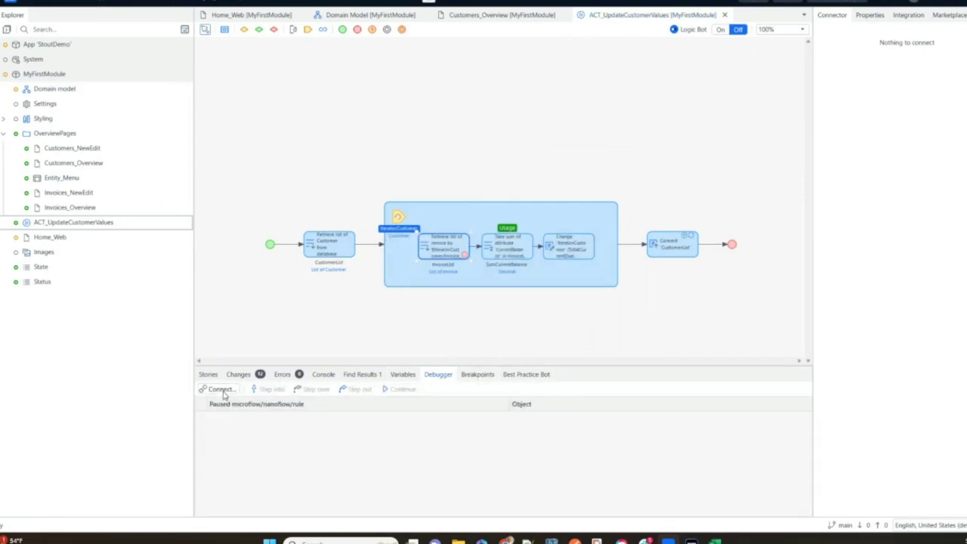
click(219, 390)
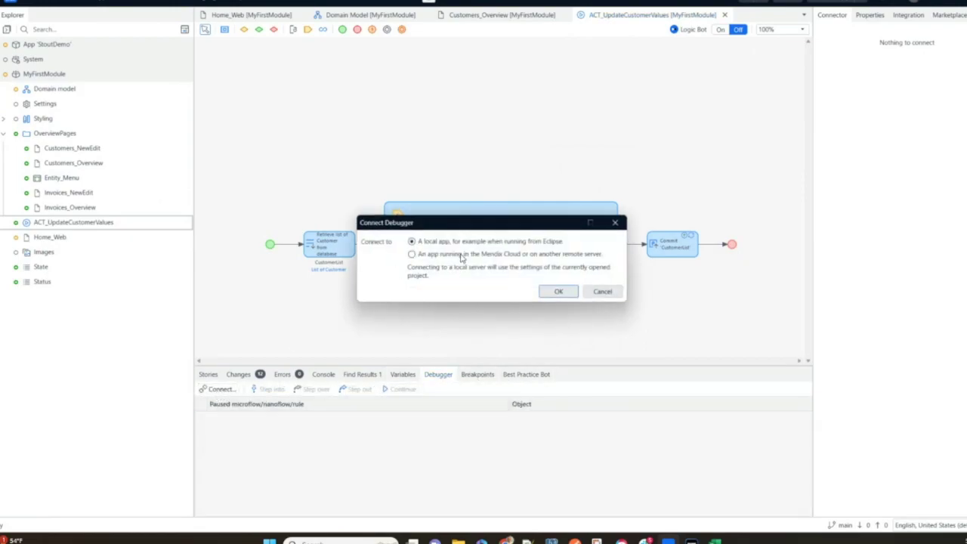
click(462, 256)
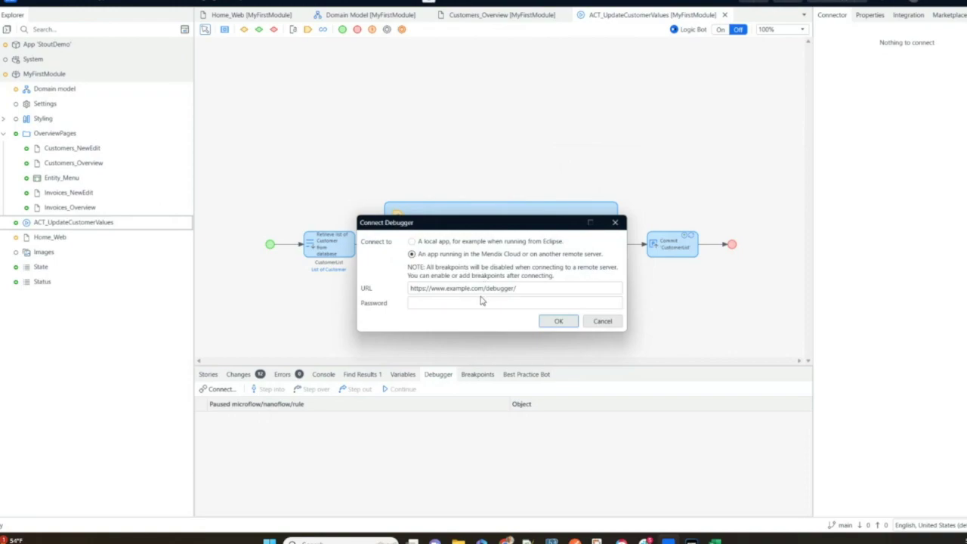
click(602, 321)
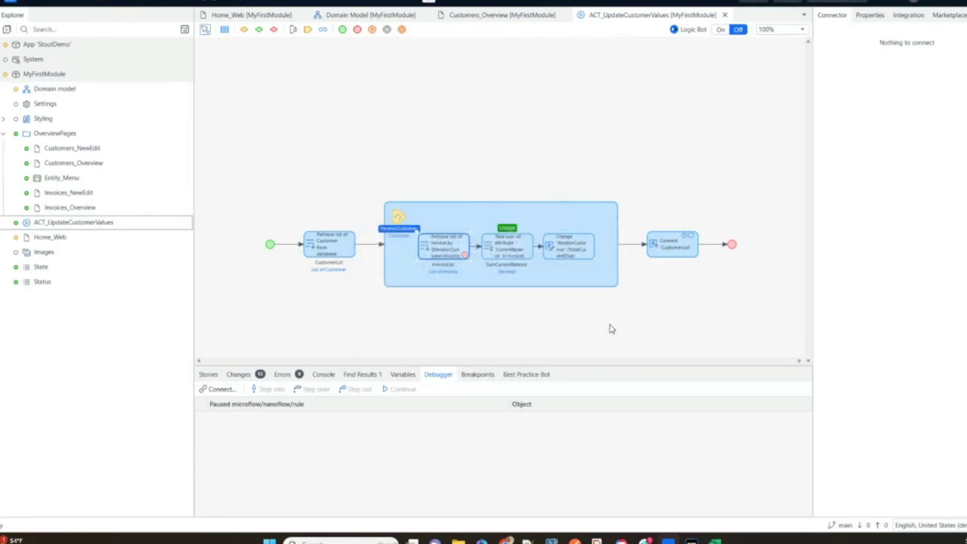
Step: In the running app's feedback form, enter the subject "customer data isn't updating properly" and the description "please help"
key(alt+Tab)
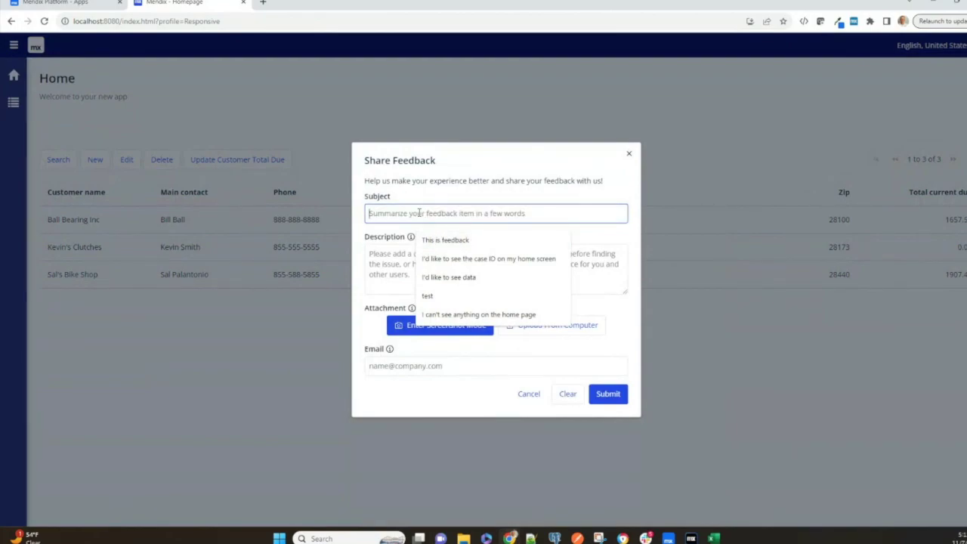
text(customer da)
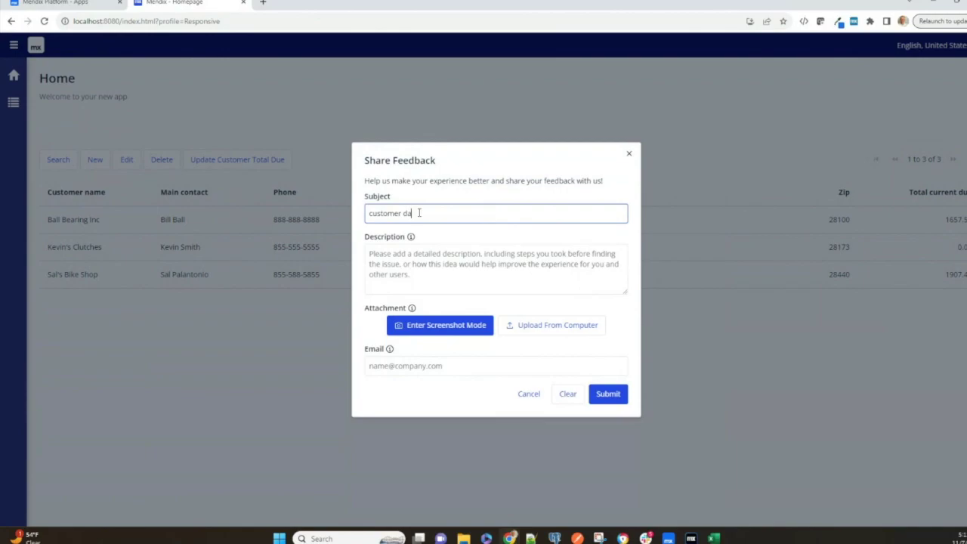
text(ta isn't upd)
text(date)
key(Tab)
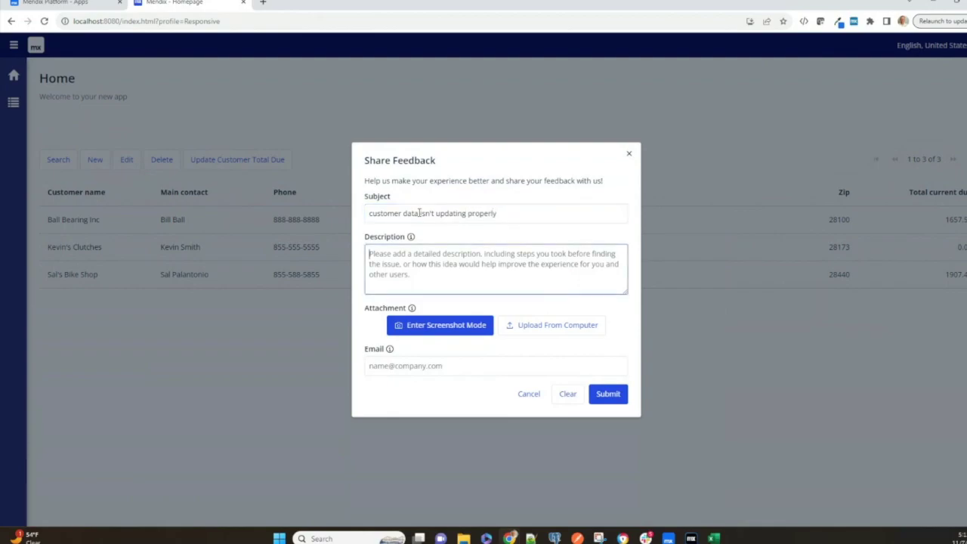
text(please he)
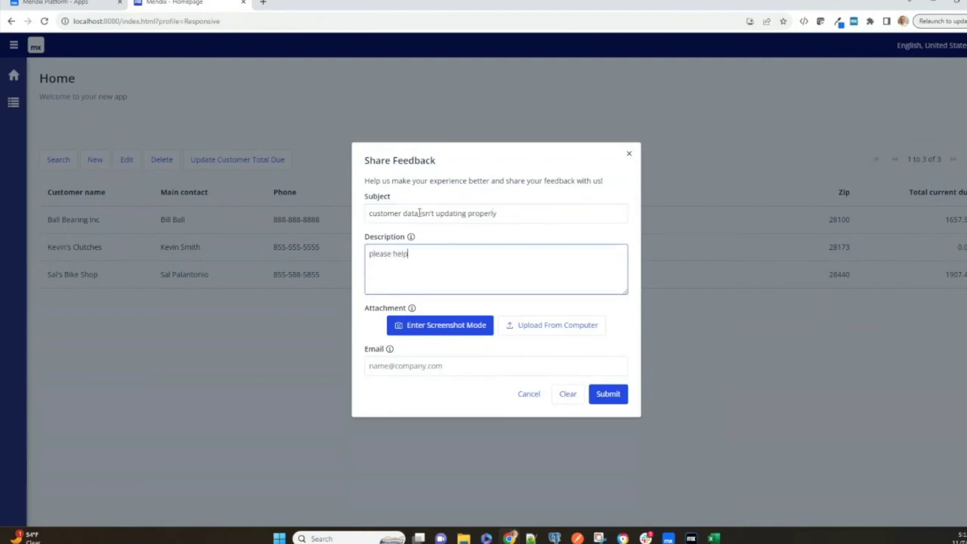
text(lp)
Step: Capture a screenshot of the Home page, allowing access to the browser tab, and attach it to the feedback
click(438, 330)
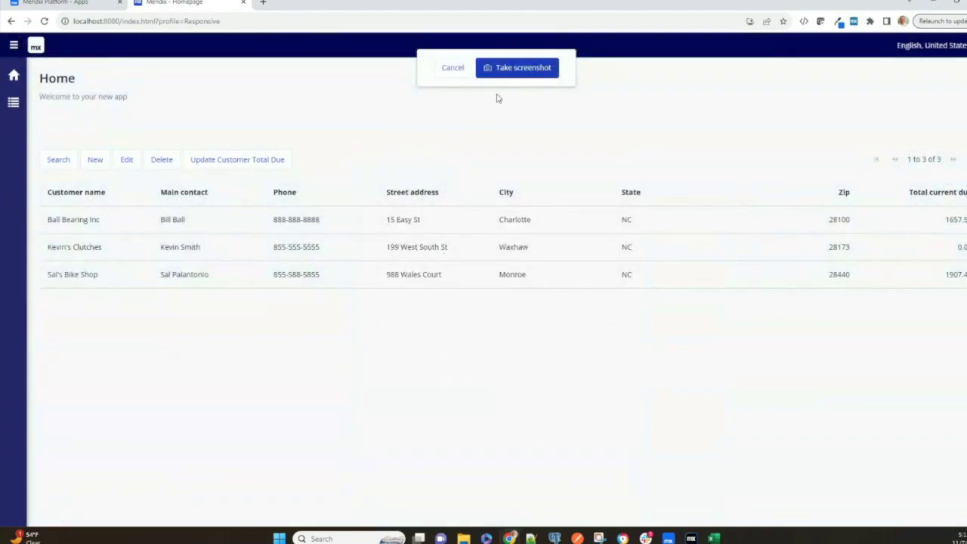
click(518, 68)
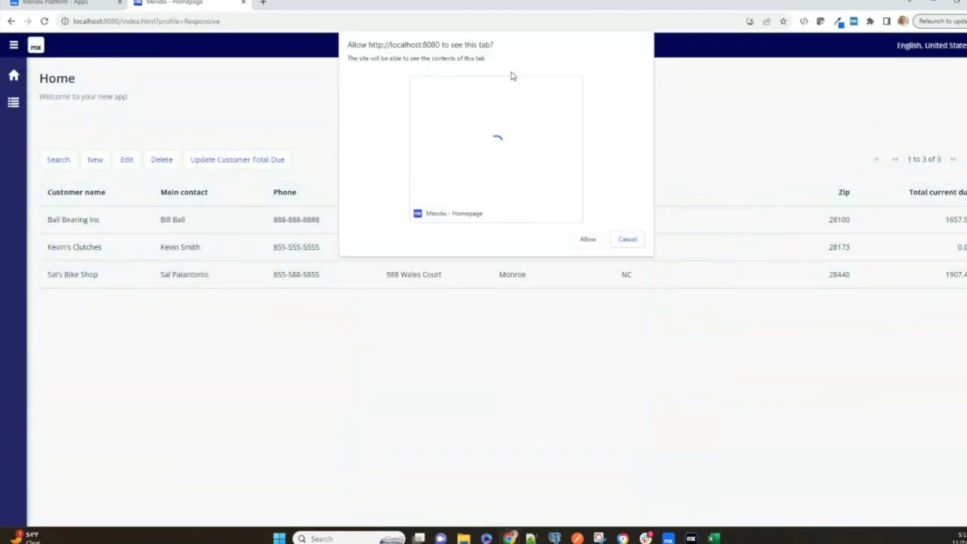
click(589, 238)
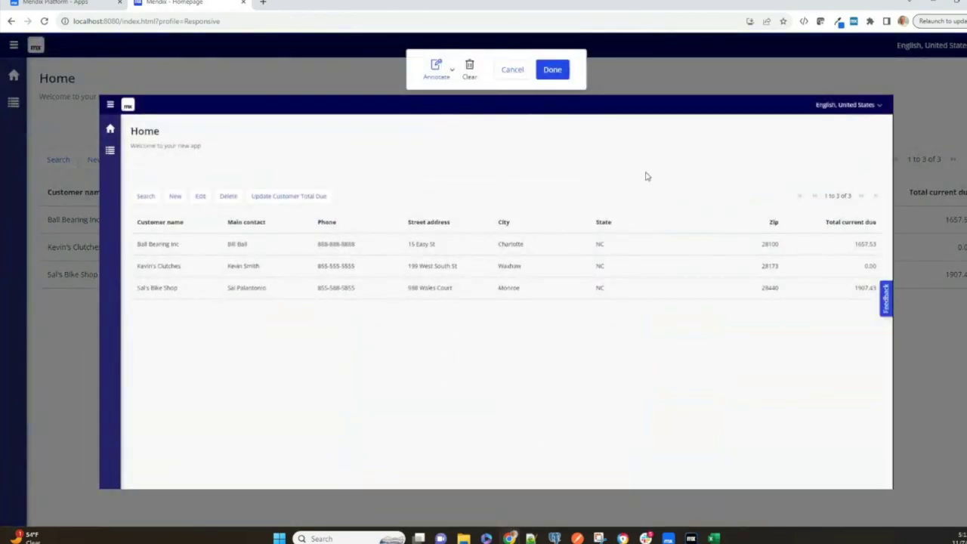
click(552, 70)
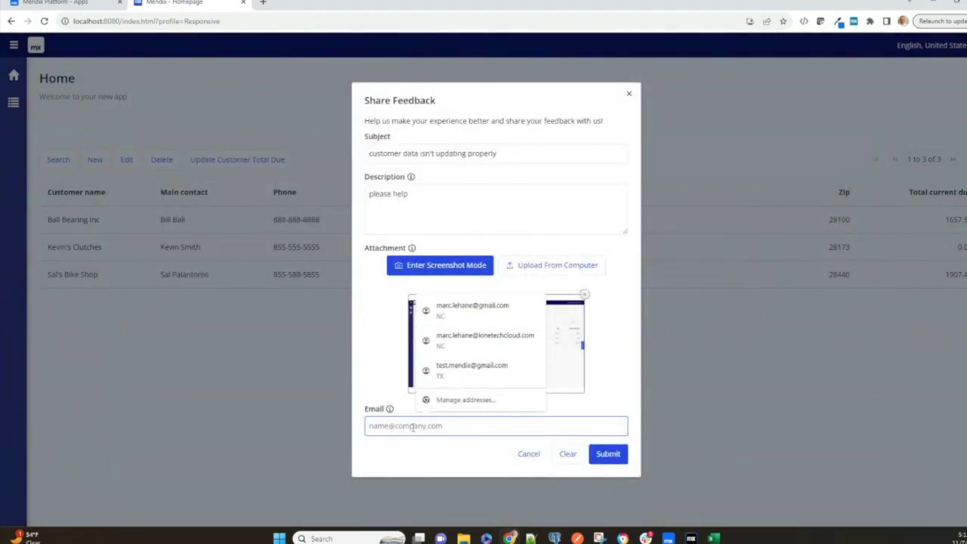
Step: Fill in the sender's company e-mail from the suggestions, submit the feedback, and close the confirmation
click(485, 337)
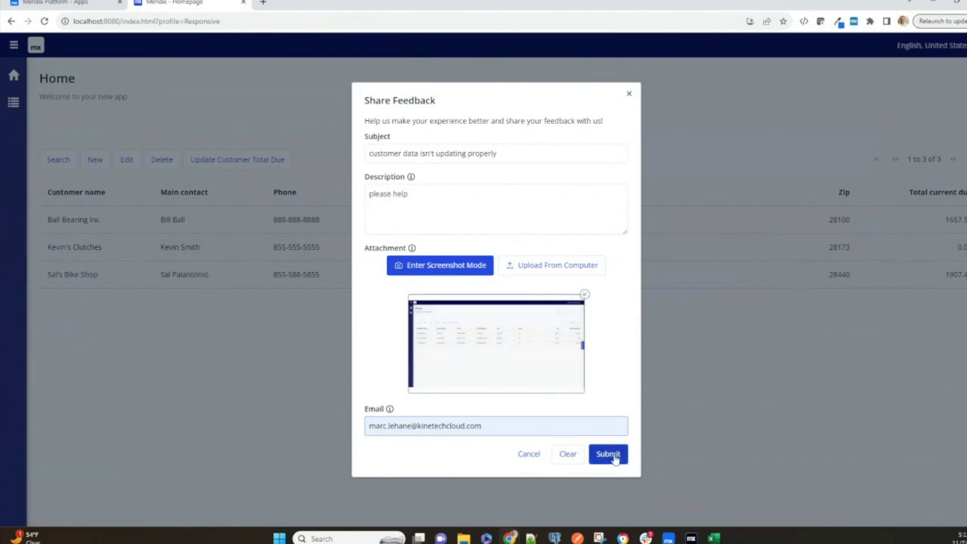
click(609, 454)
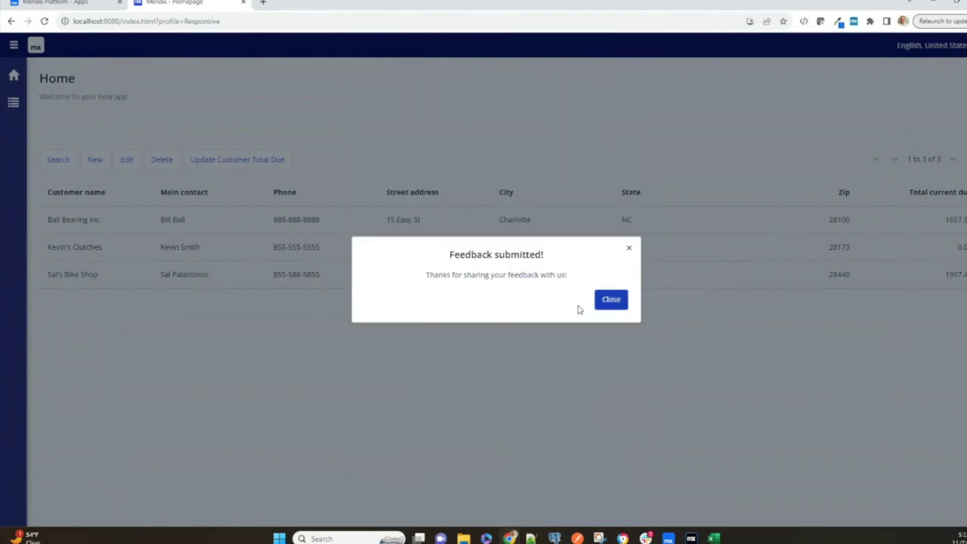
click(617, 302)
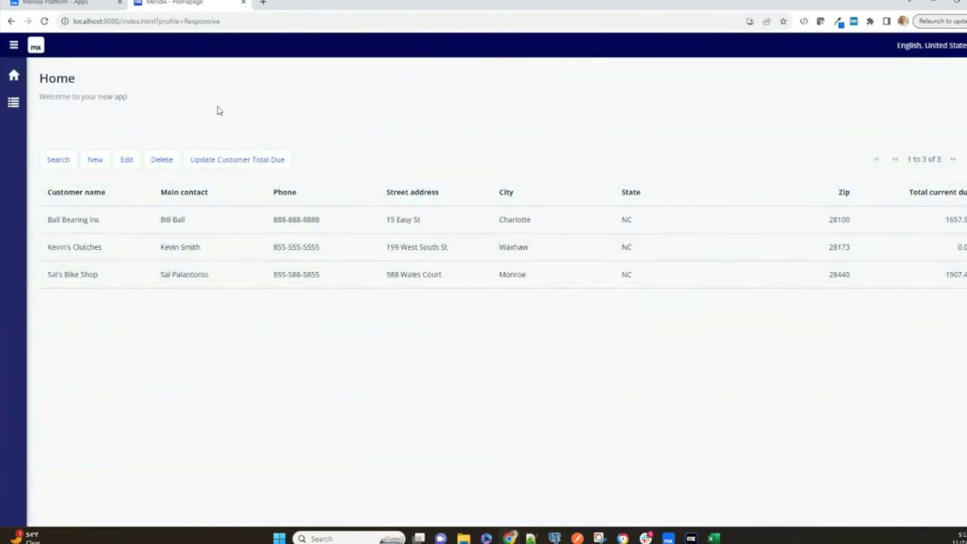
Step: Switch to the Mendix Developer Portal, refresh the My Apps overview, and open the StoutDemo app
click(53, 3)
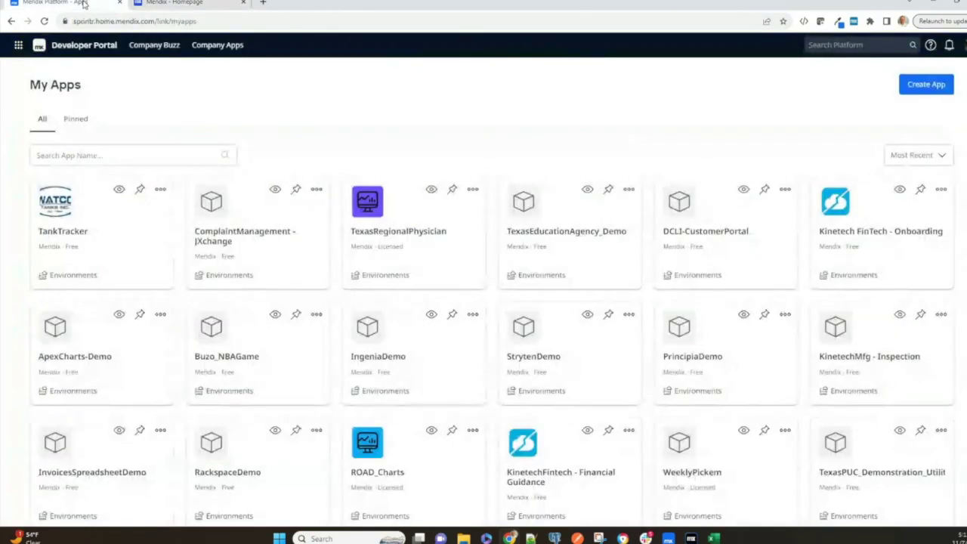
click(44, 21)
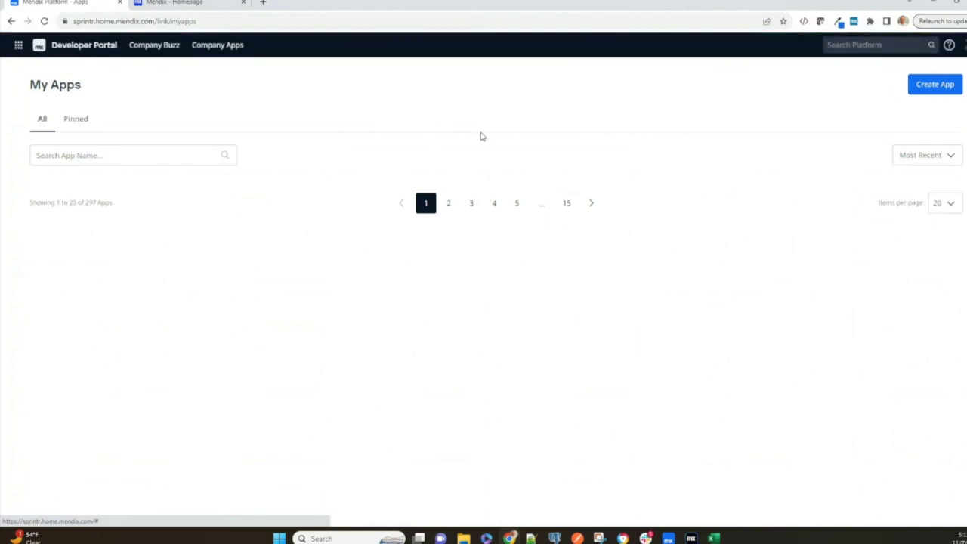
click(66, 234)
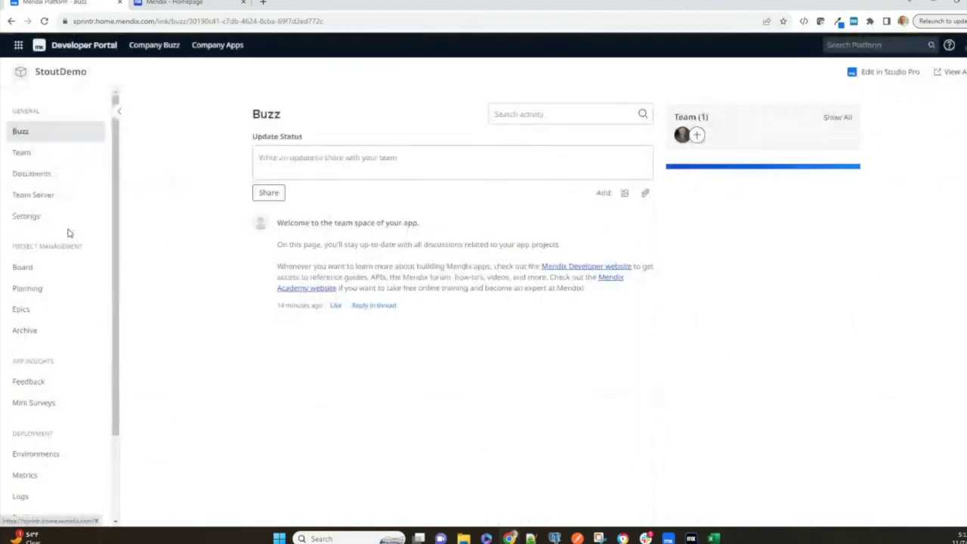
Step: Invite a colleague to the StoutDemo team by company e-mail with the Business Engineer role and send the invitation
click(696, 135)
click(420, 215)
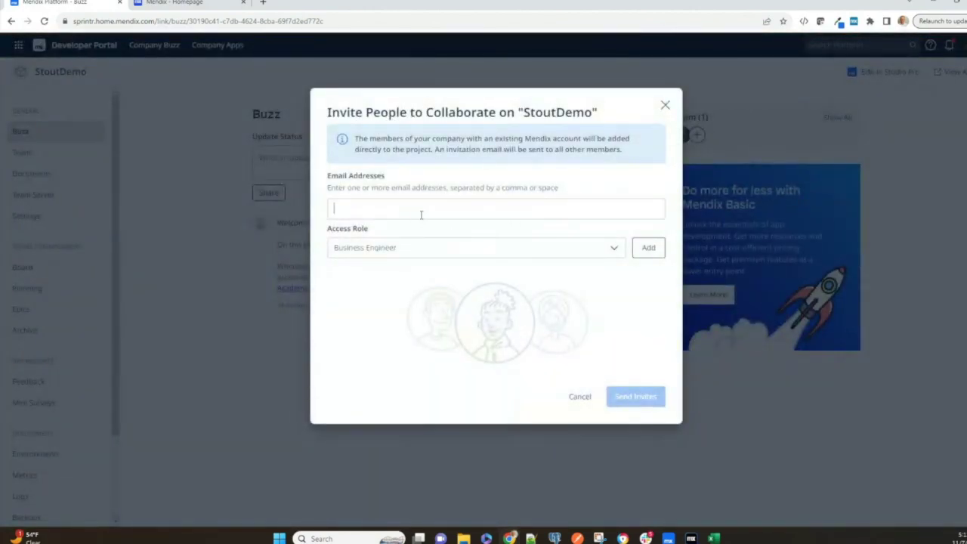
click(442, 316)
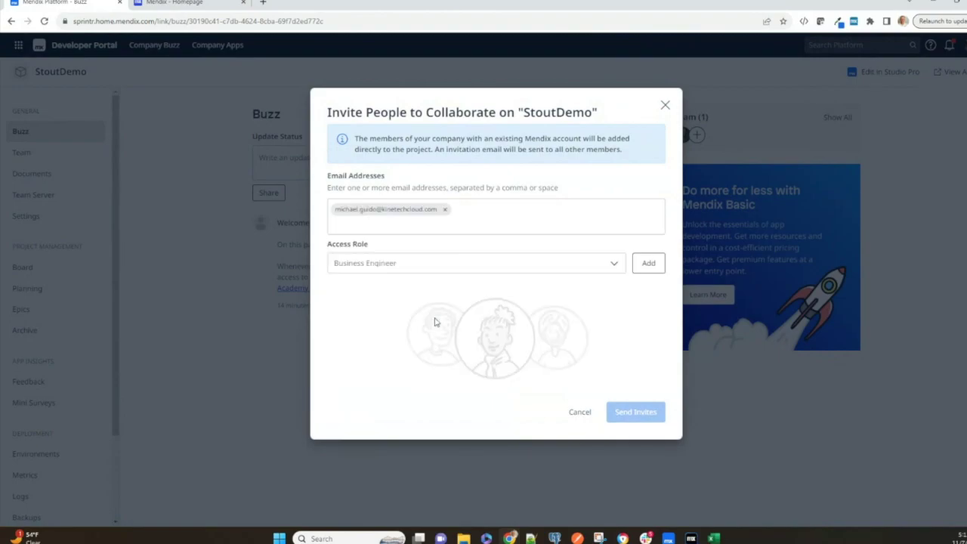
click(648, 264)
click(637, 396)
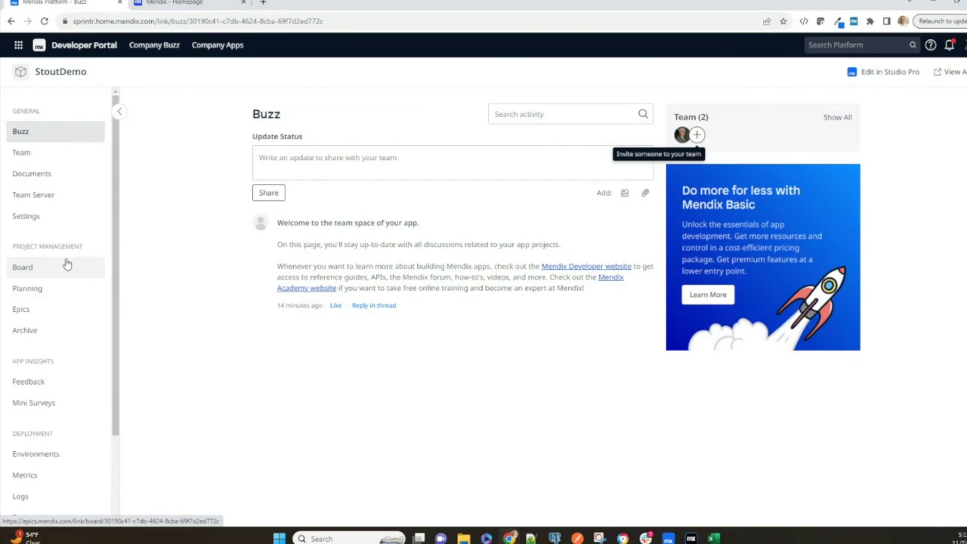
Step: Open the app's Feedback inbox and review the details and metadata of the "customer data isn't updating properly" item
click(34, 383)
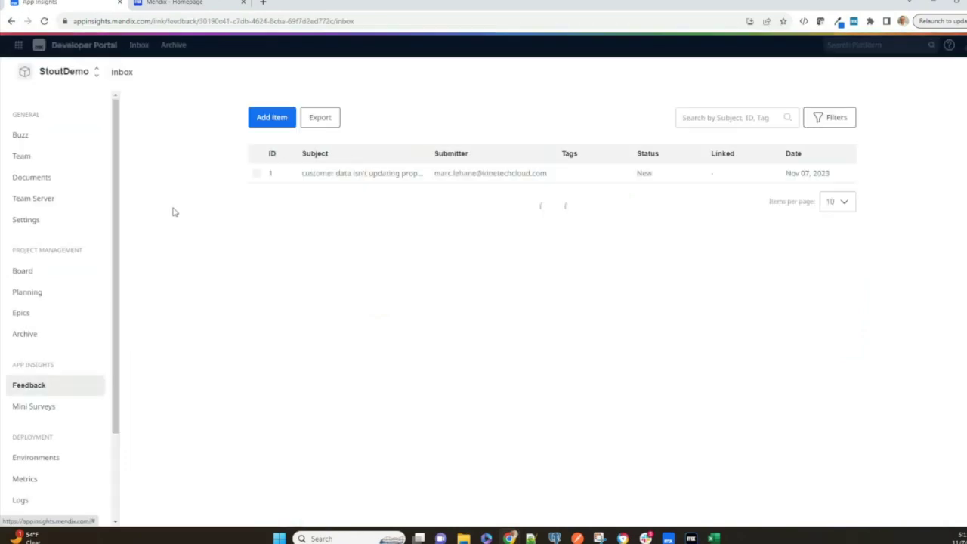
click(372, 179)
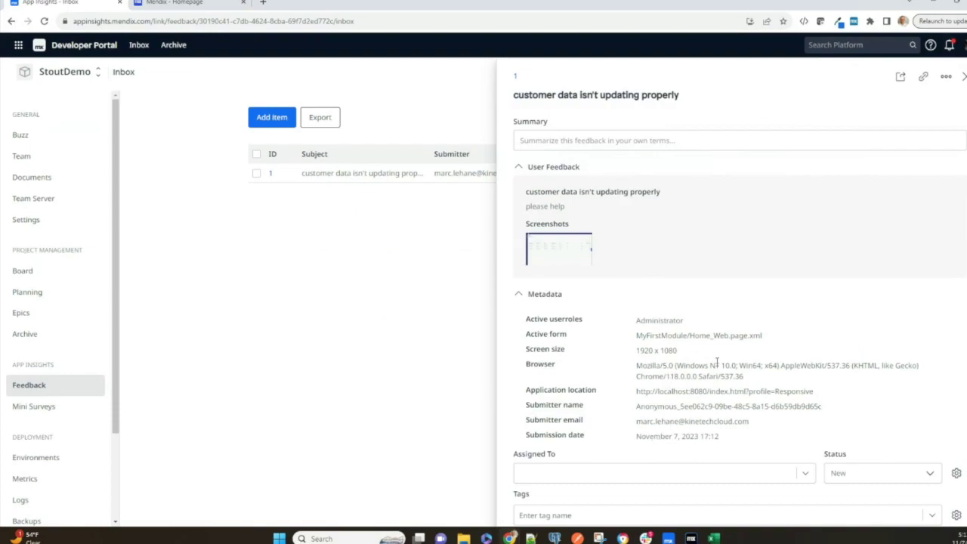
scroll(725, 393, down, 3)
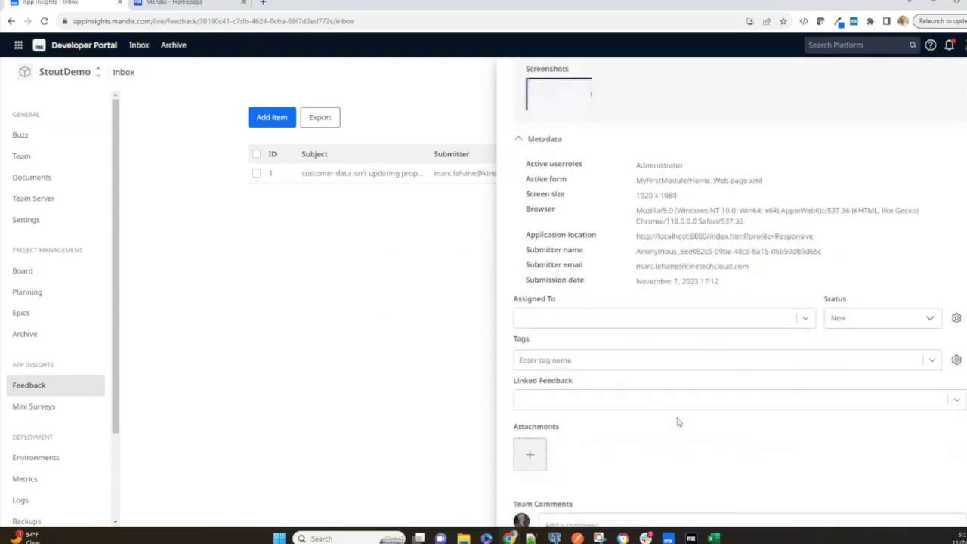
scroll(675, 416, up, 3)
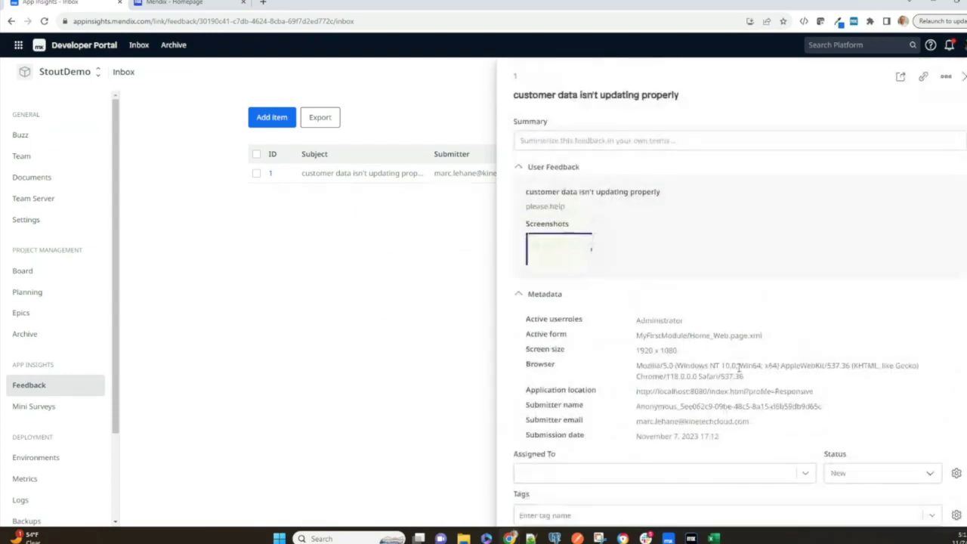
Step: Create a story from the "customer data isn't updating properly" feedback item, dismiss the notification, and close the item's details
click(900, 78)
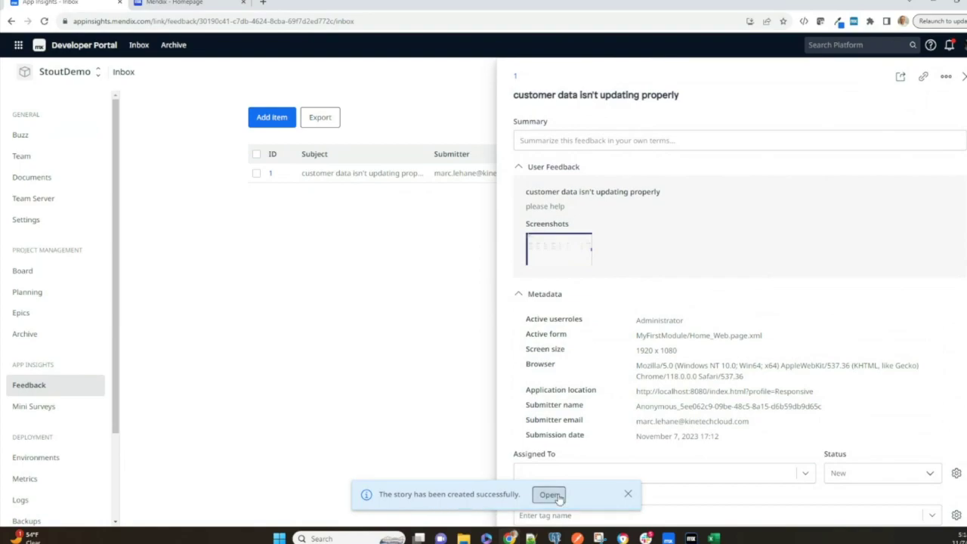
click(630, 494)
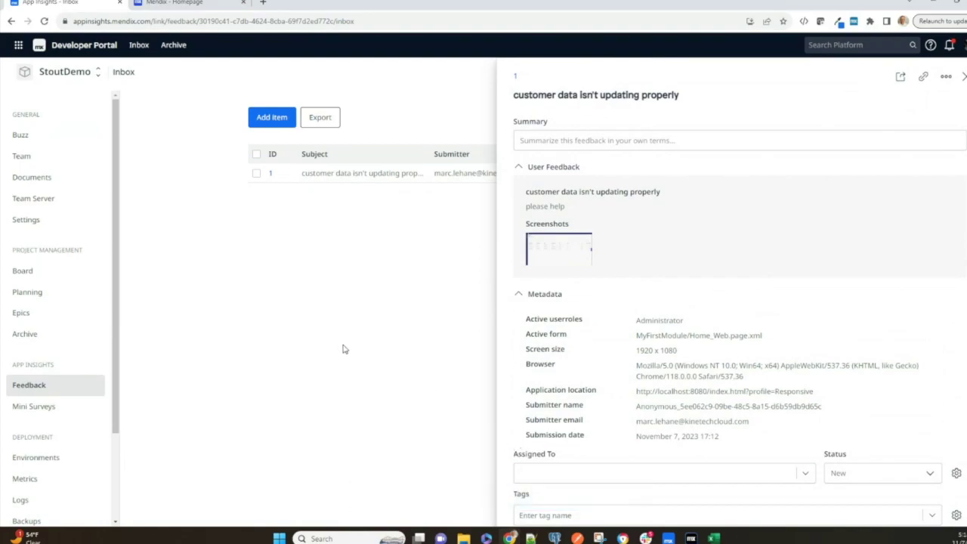
click(962, 77)
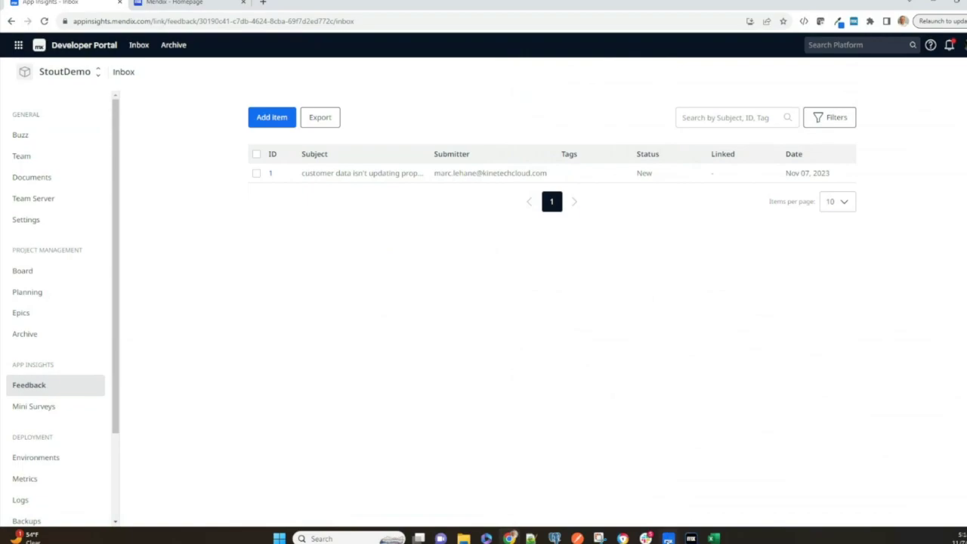
Step: Switch to Mendix Studio Pro and view the app's sprint stories and its list of uncommitted changes
click(668, 538)
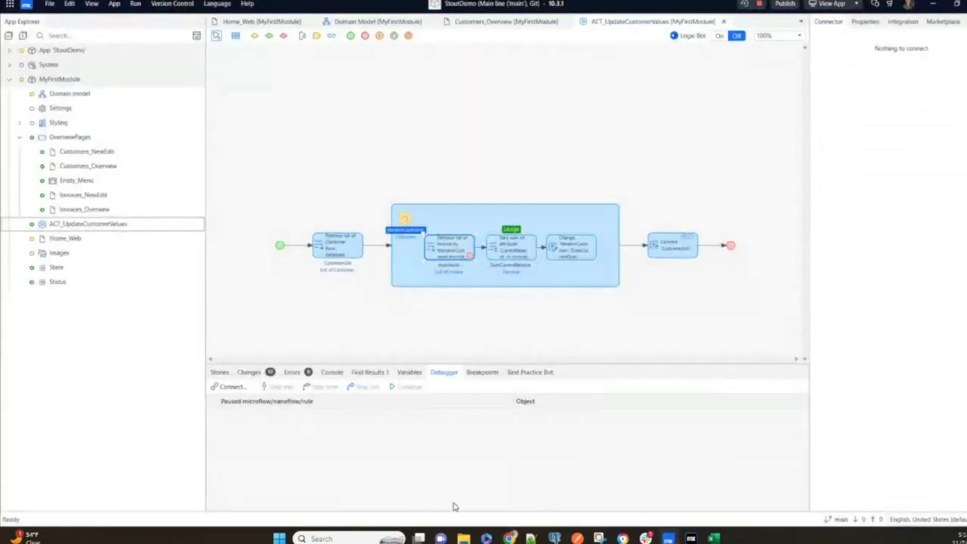
click(220, 373)
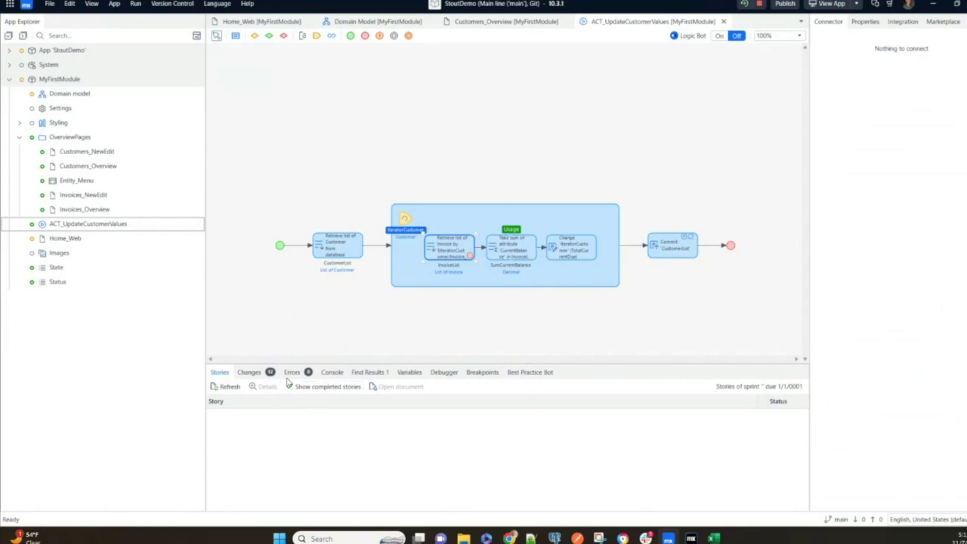
click(257, 374)
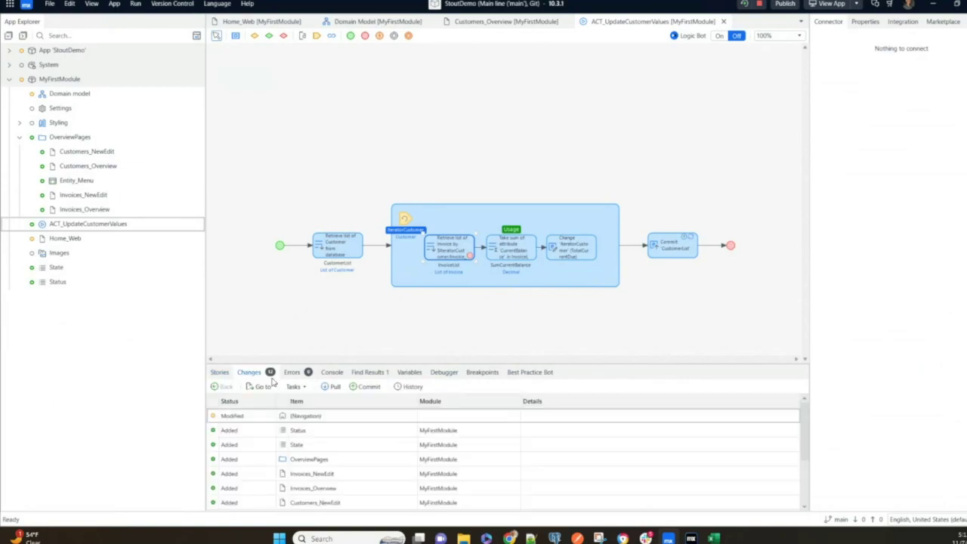
Step: Open a commit for the main line and review its changes in model, changes on disk and related stories
click(366, 388)
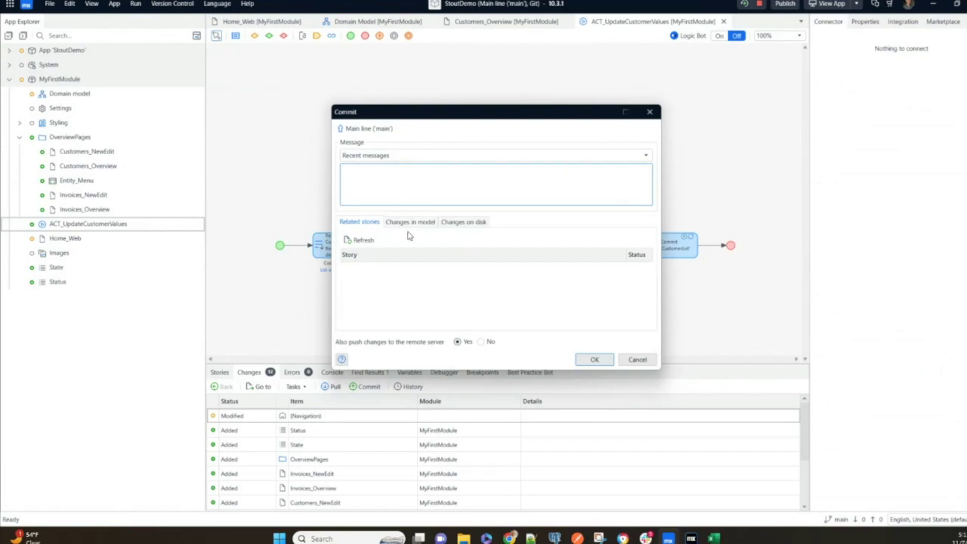
click(413, 224)
click(451, 224)
click(361, 223)
click(381, 187)
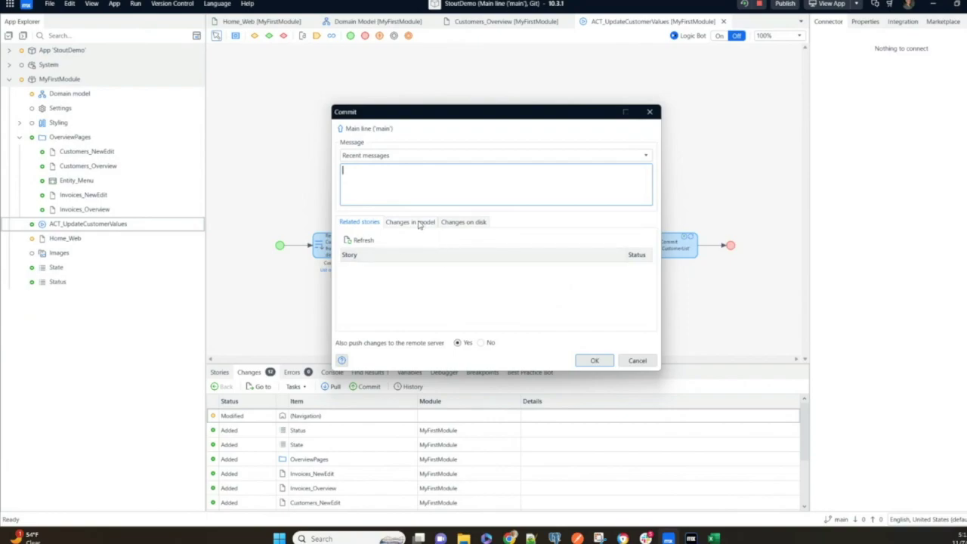
click(595, 361)
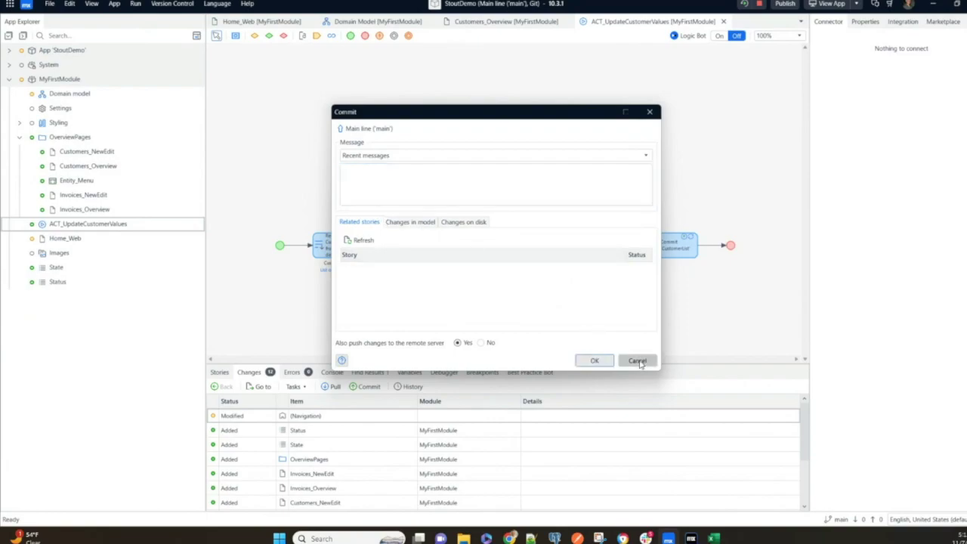